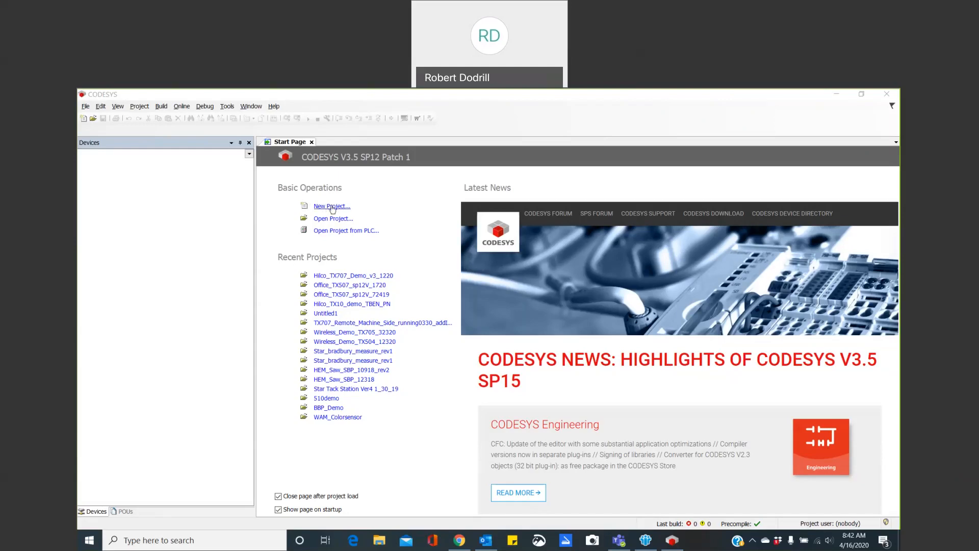
Step: Start a new project and name it Webinartest, keeping the default Documents location
left_click(332, 209)
left_click(332, 207)
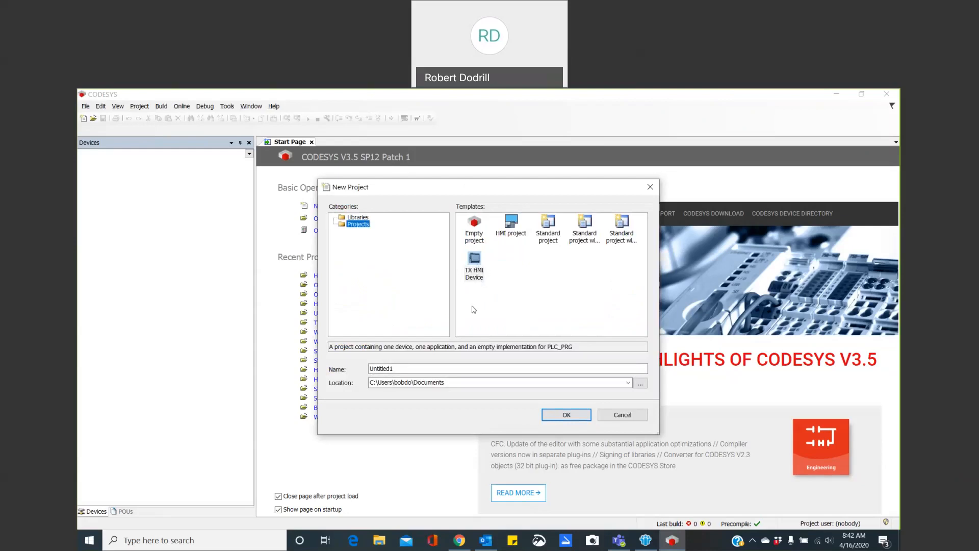
double_click(396, 368)
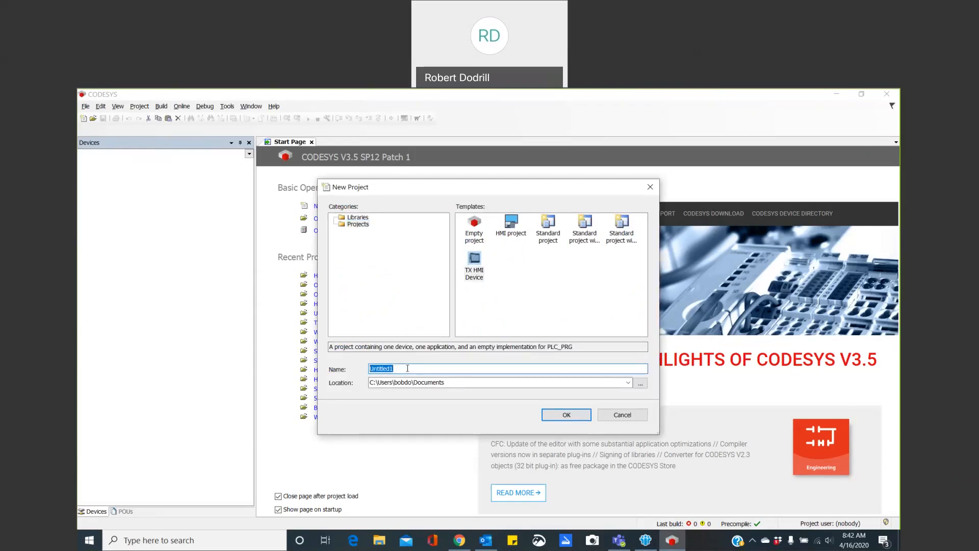
type("Wenin")
key("BackSpace")
key("BackSpace")
key("BackSpace")
type("binartest")
left_click(557, 416)
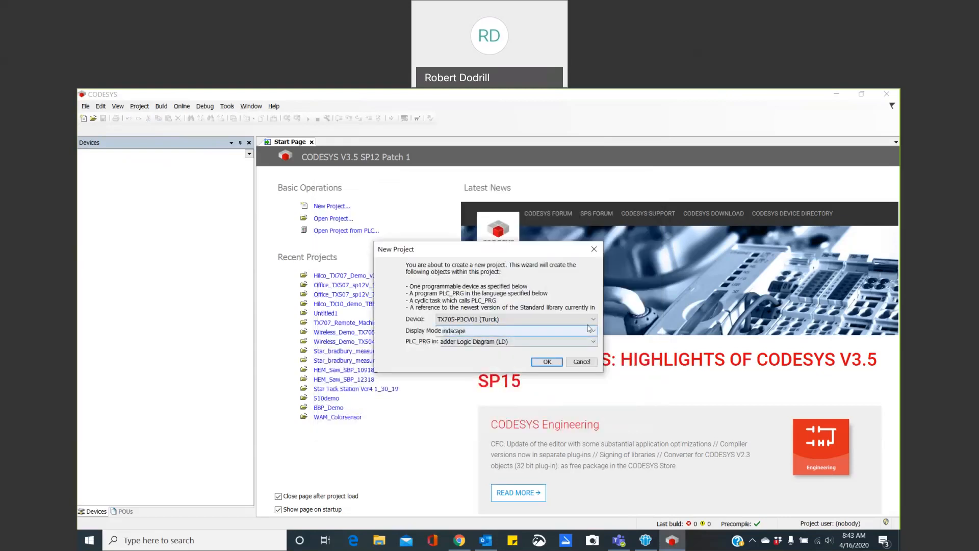
Step: Create the project for the TX707-P3CV01 (Turck) device with PLC_PRG in Ladder Logic Diagram (LD)
left_click(593, 320)
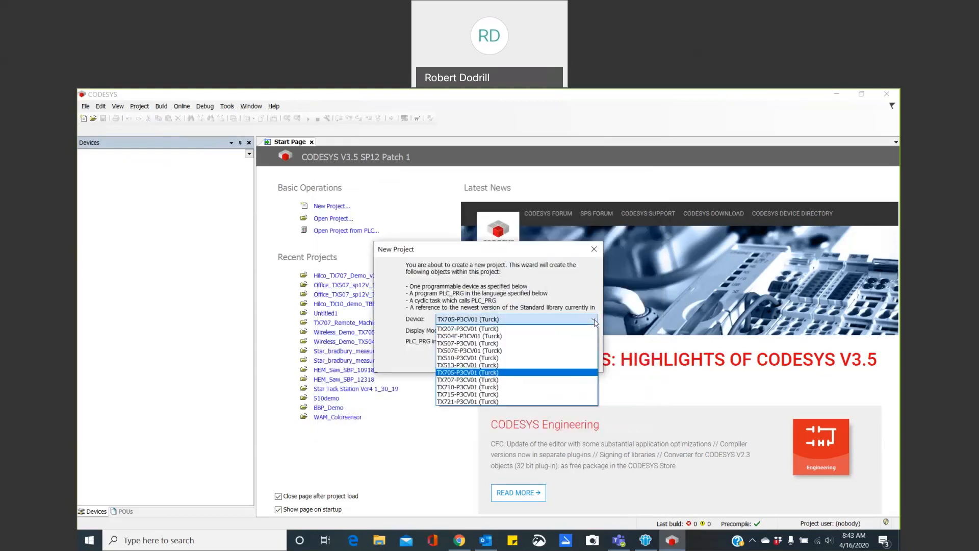
left_click(463, 381)
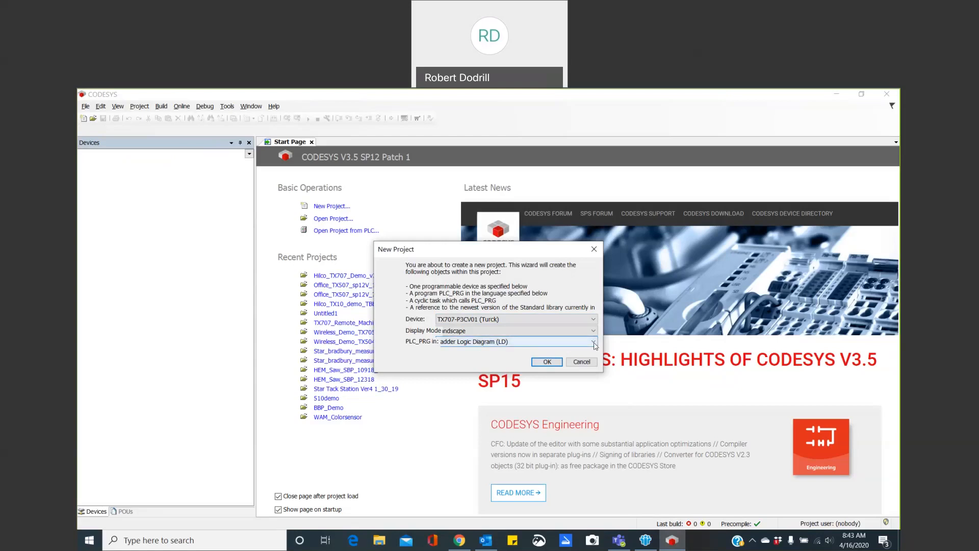
left_click(570, 342)
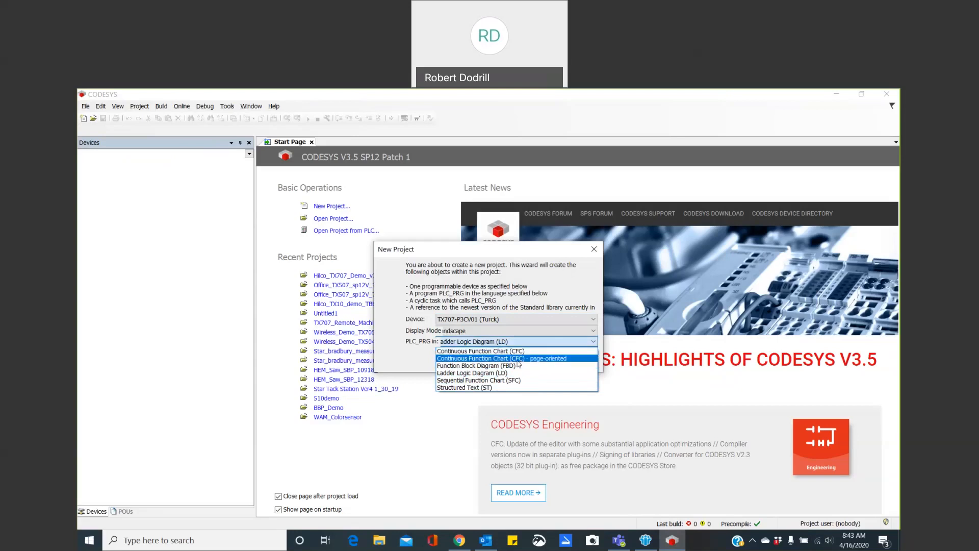
left_click(508, 375)
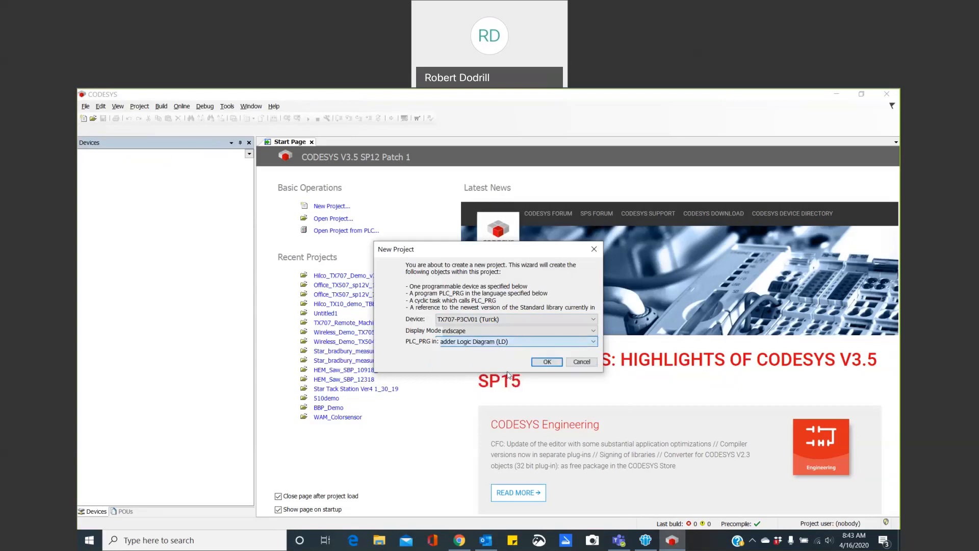
left_click(544, 362)
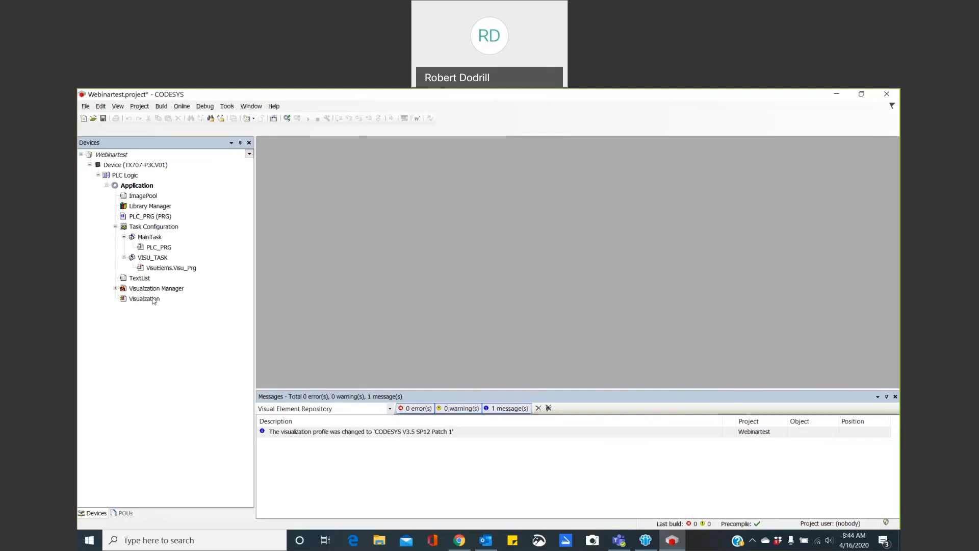
Step: Append the Turck Ethernet adapter from the fieldbus devices to the TX707-P3CV01 device
right_click(142, 168)
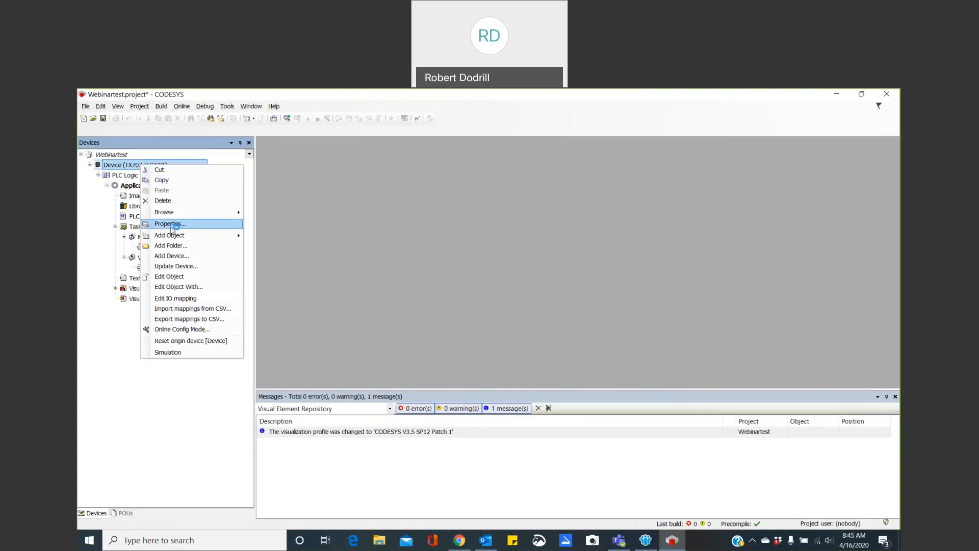
left_click(175, 257)
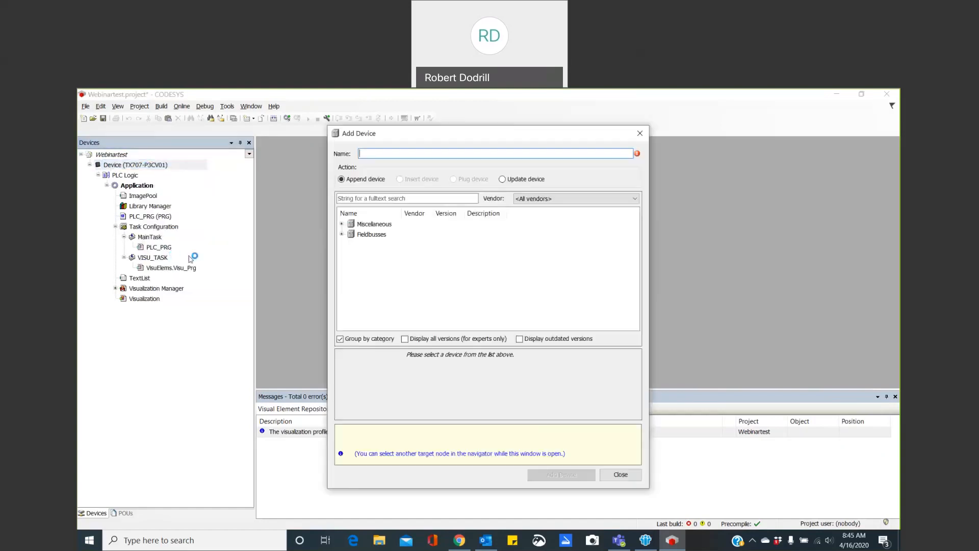
left_click(342, 234)
left_click(350, 266)
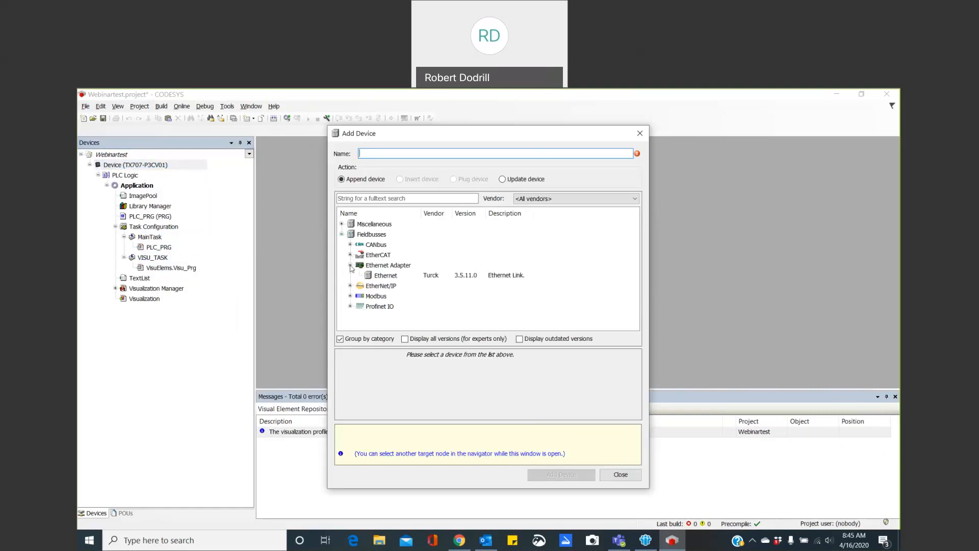
left_click(389, 277)
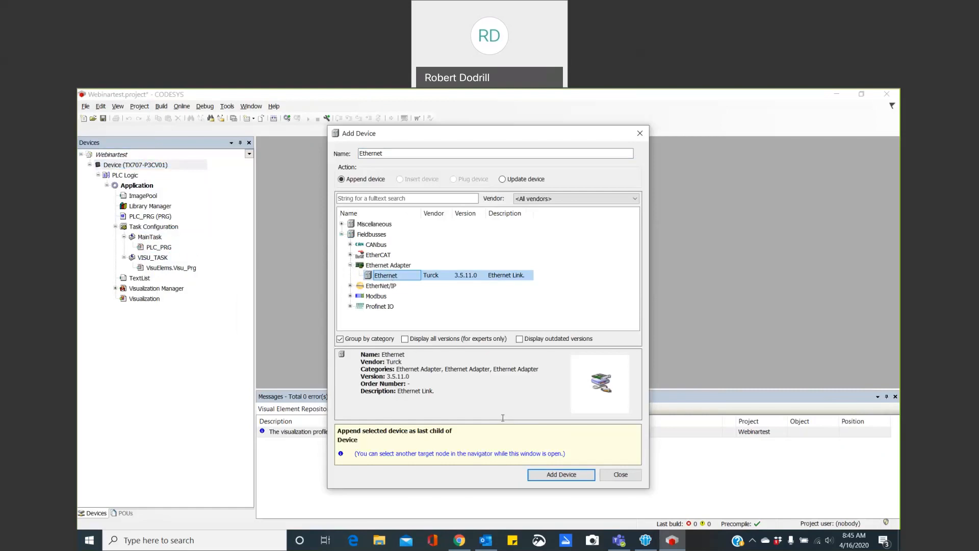
left_click(556, 476)
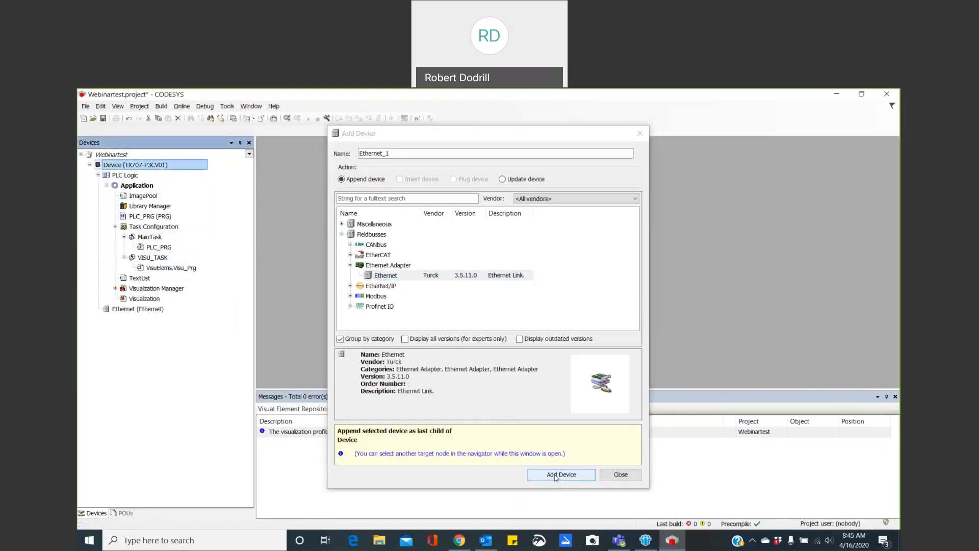
left_click(619, 475)
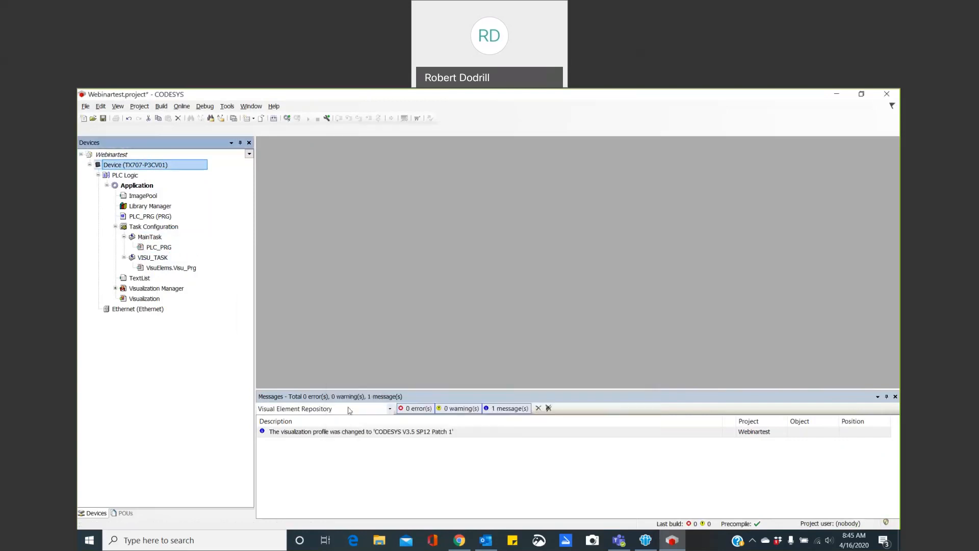
Step: Append the Profinet IO master PN-Controller to the Ethernet adapter
left_click(130, 310)
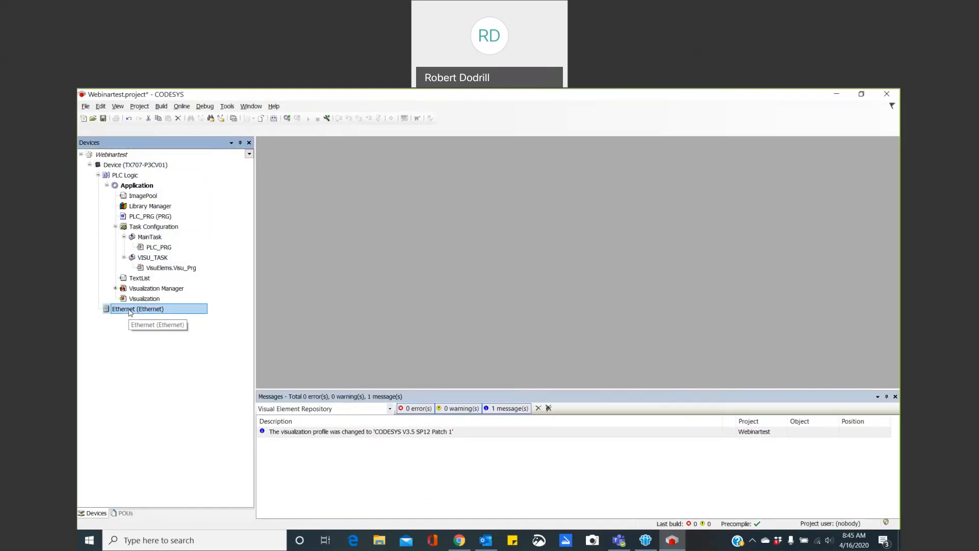
right_click(130, 313)
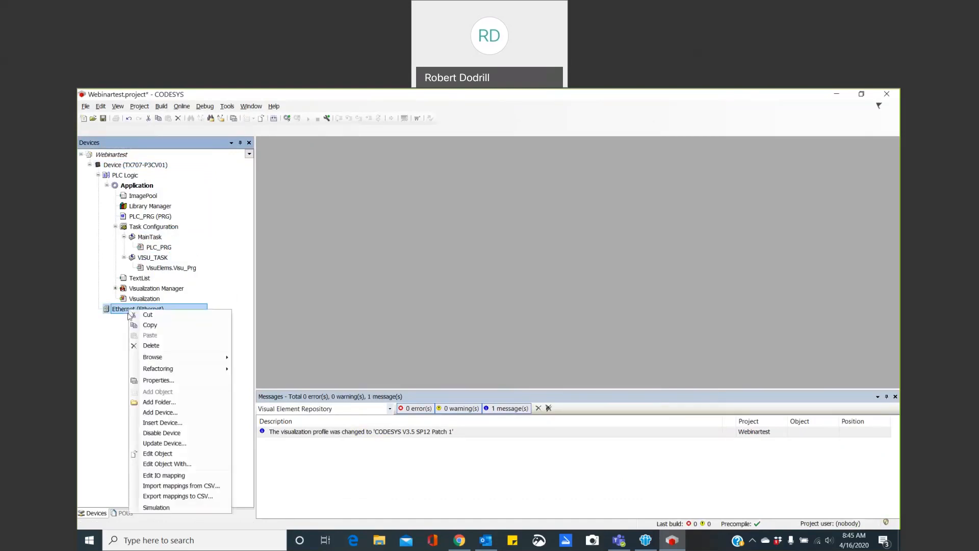
left_click(160, 412)
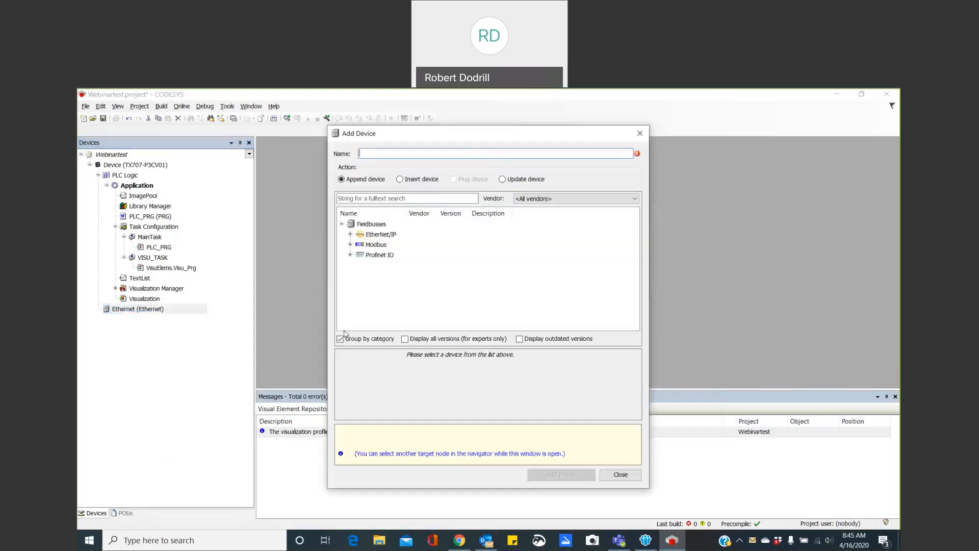
left_click(350, 255)
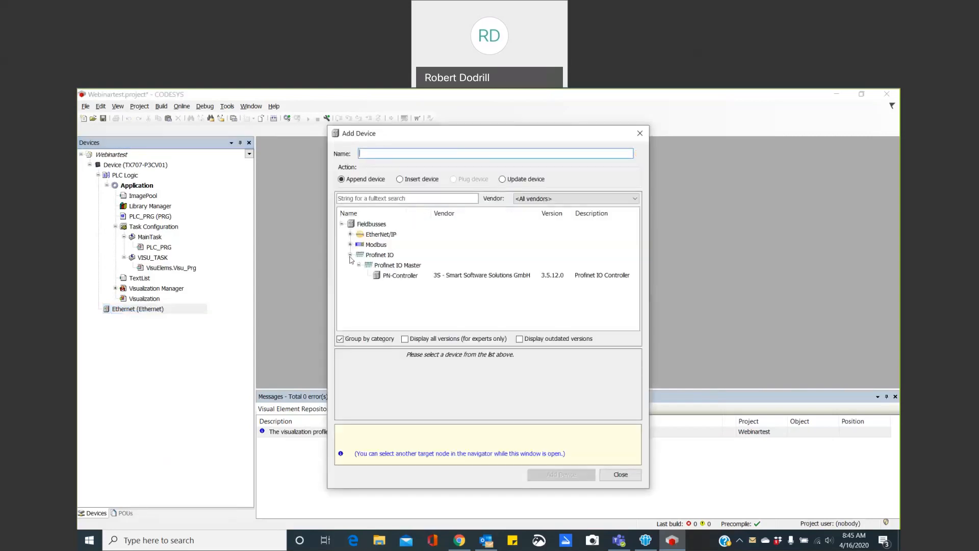
left_click(397, 276)
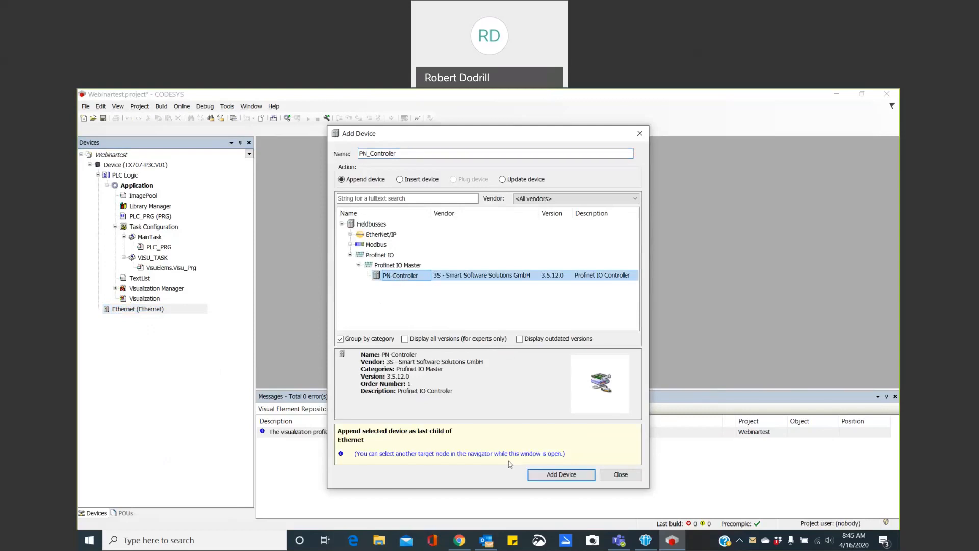
left_click(537, 475)
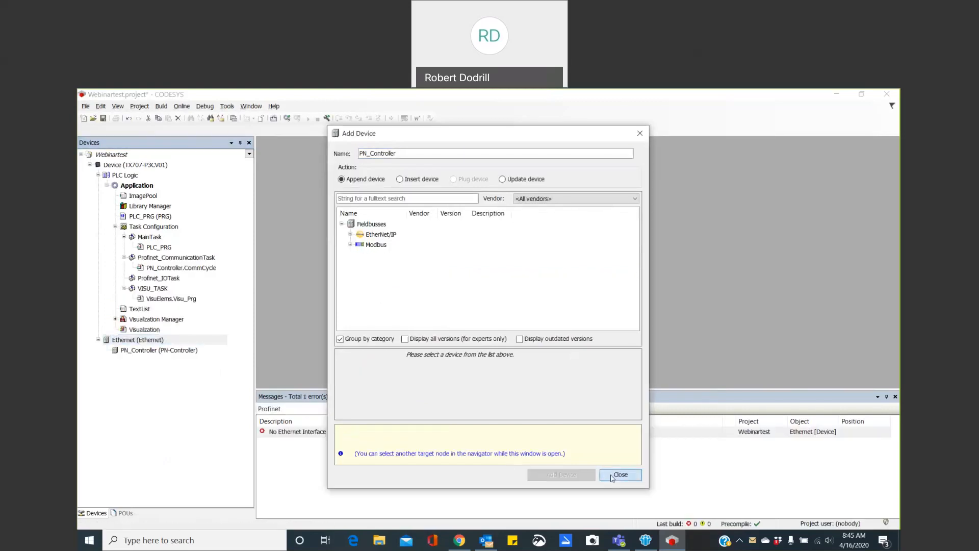
left_click(612, 478)
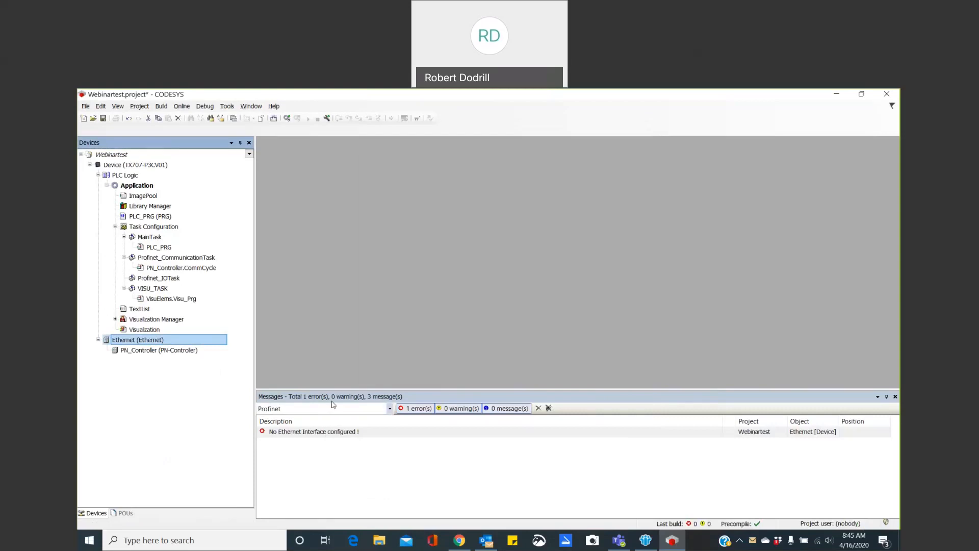
Step: Append the Turck TBEN-L4-8IOL Profinet IO slave to the PN_Controller
left_click(187, 351)
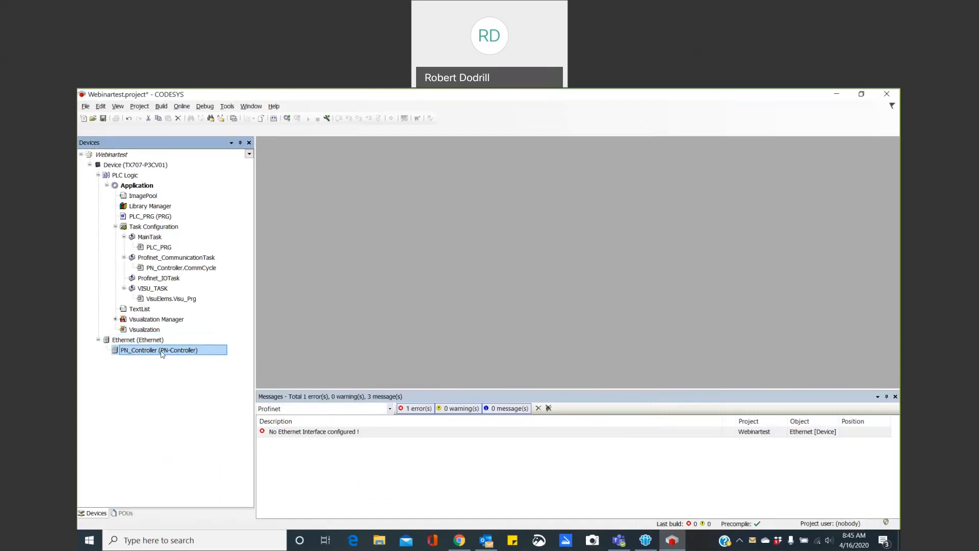
right_click(162, 354)
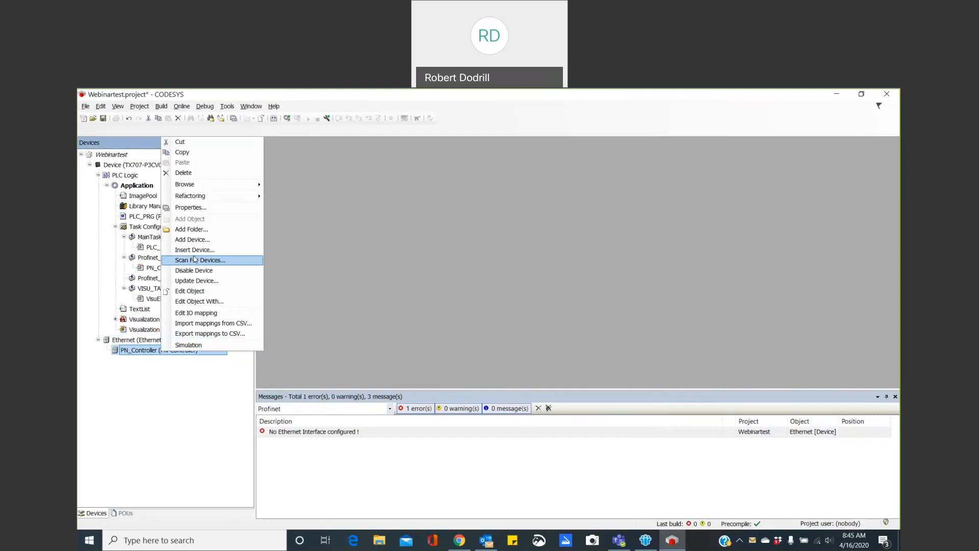
left_click(195, 239)
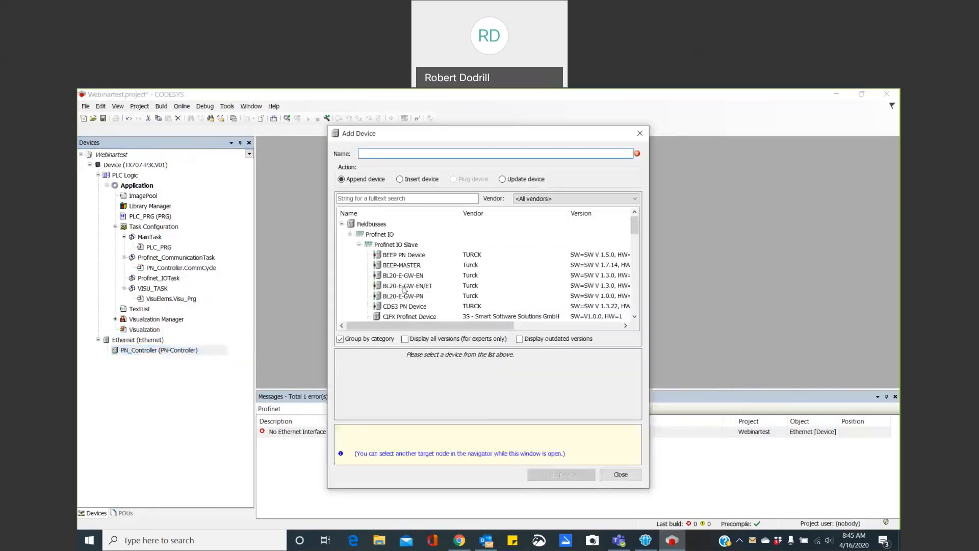
scroll(447, 271, "down", 3)
scroll(448, 271, "down", 3)
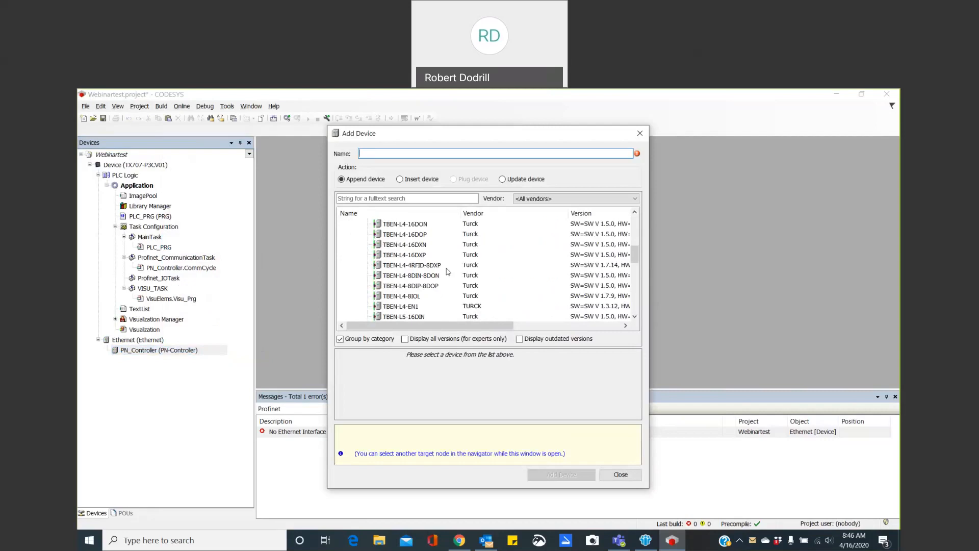
scroll(447, 270, "down", 1)
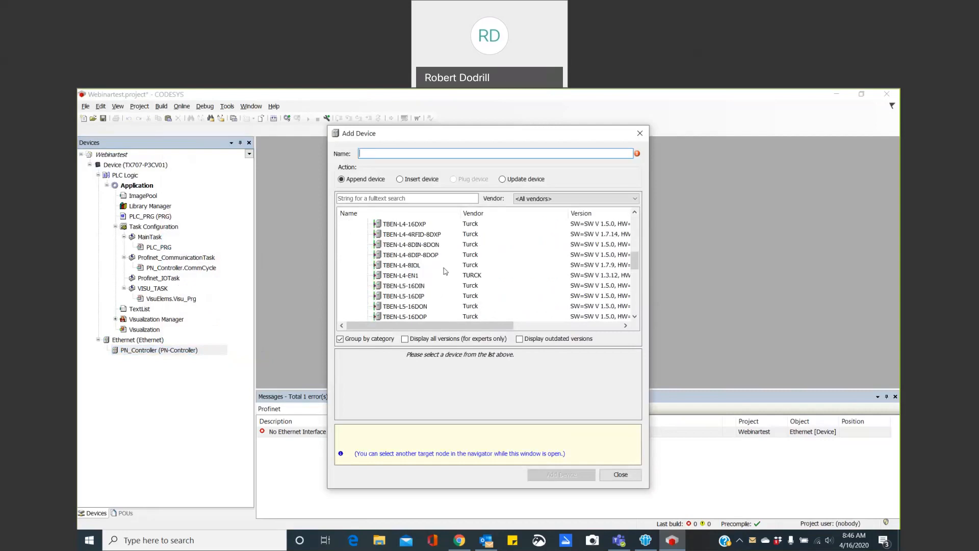
left_click(415, 267)
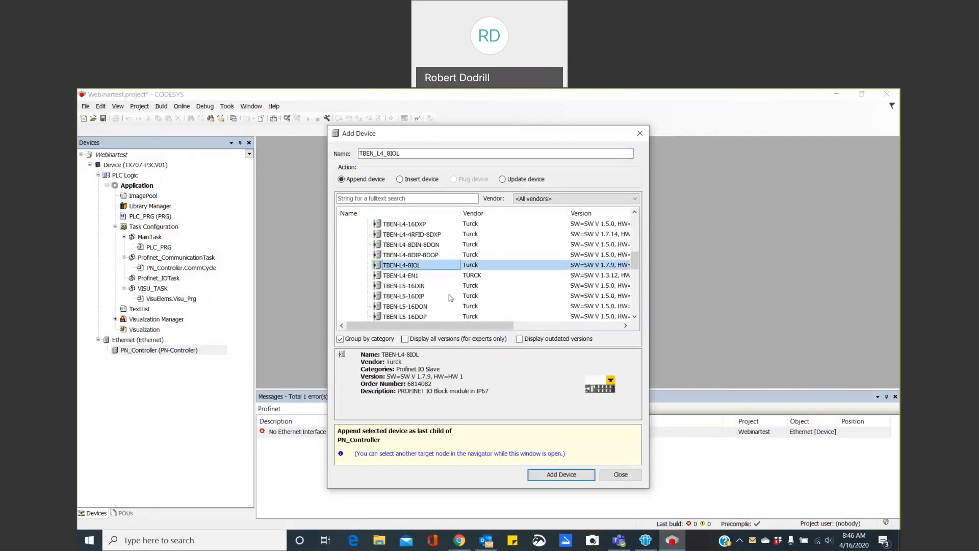
left_click(556, 476)
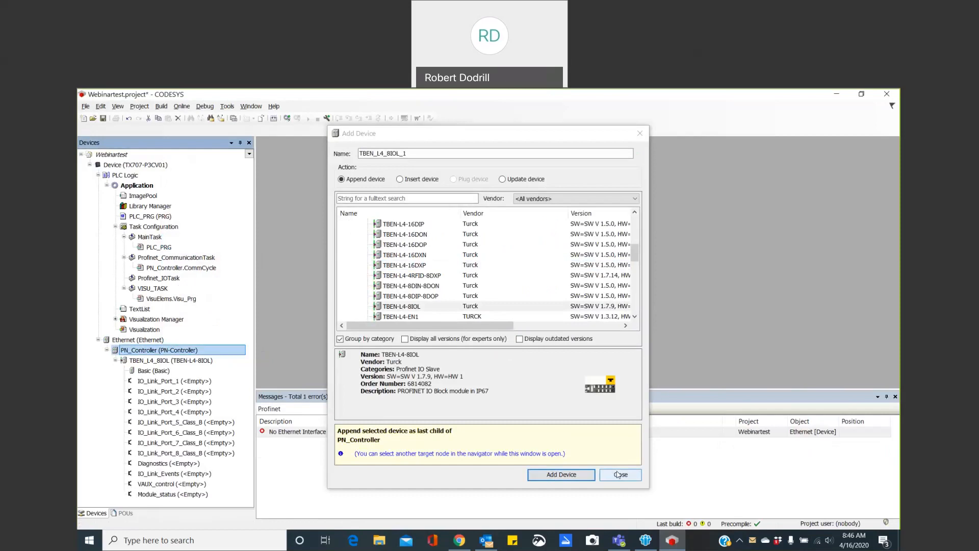
left_click(619, 475)
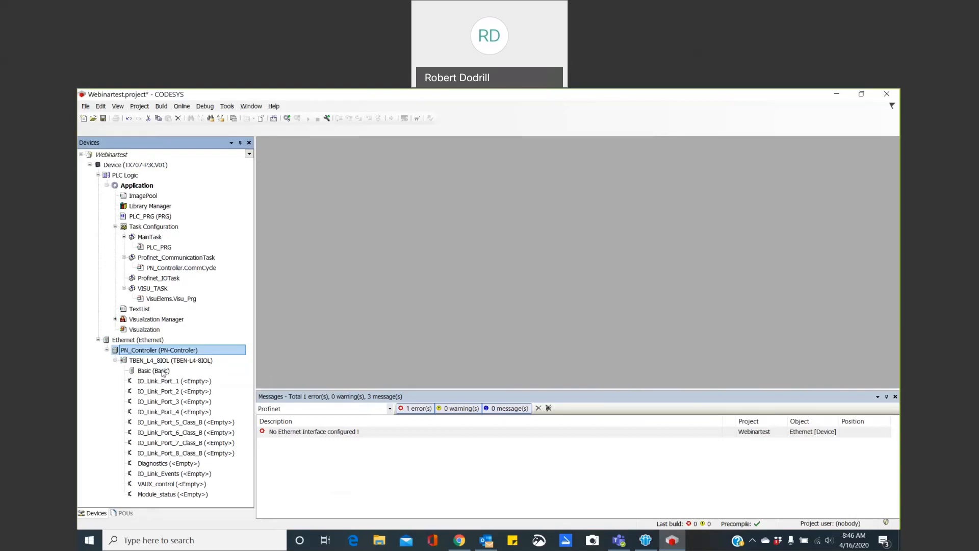
Step: Plug the generic Turck IN 2 WORD port configuration into IO_Link_Port_1 of the TBEN-L4-8IOL
left_click(159, 383)
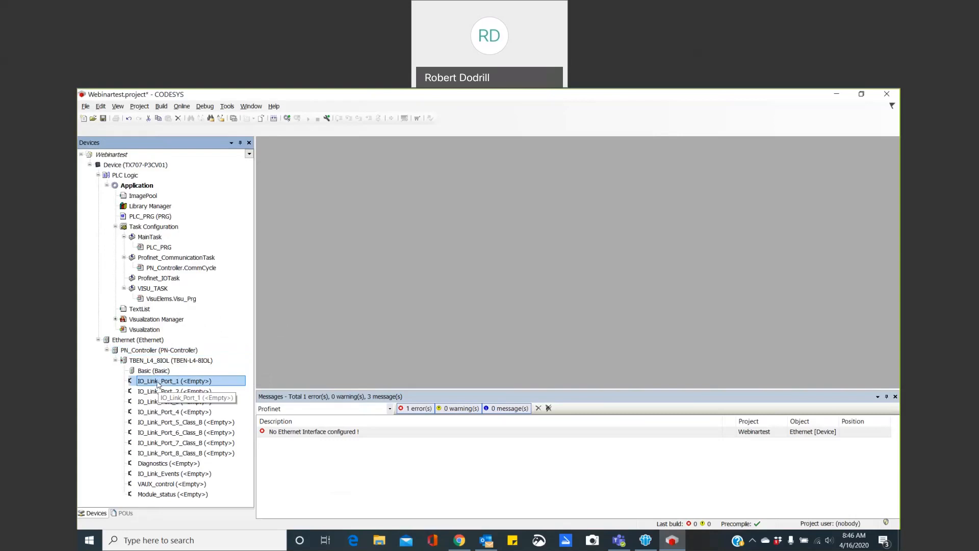
right_click(164, 384)
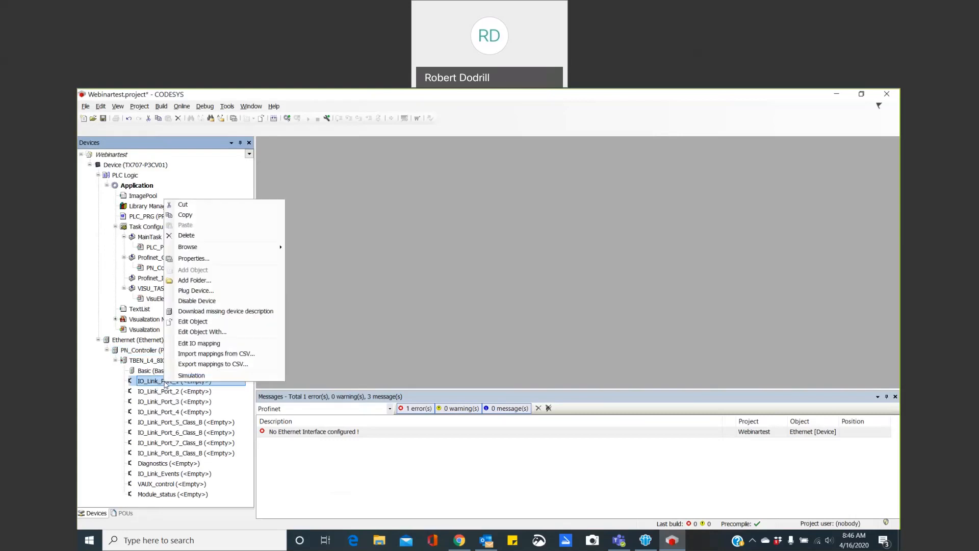
left_click(206, 291)
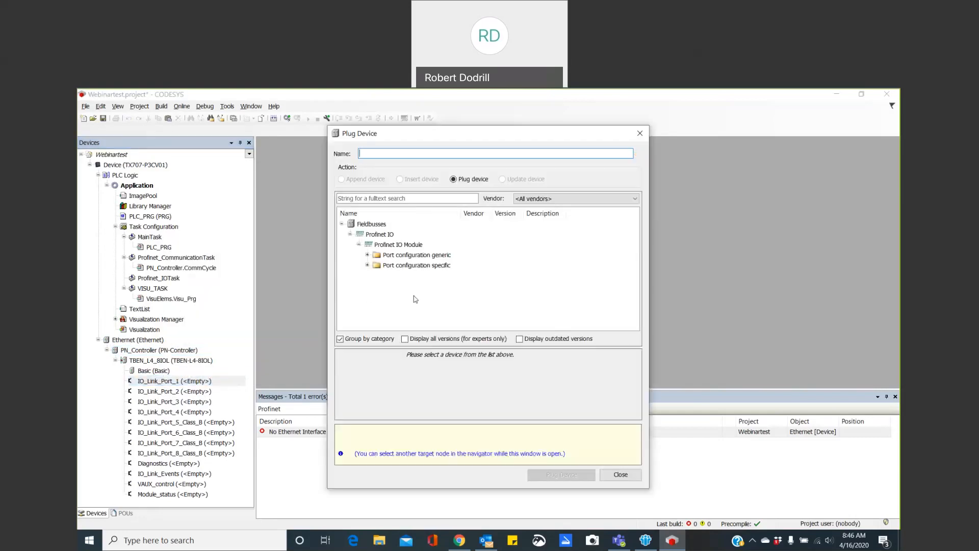
left_click(368, 266)
scroll(368, 289, "down", 8)
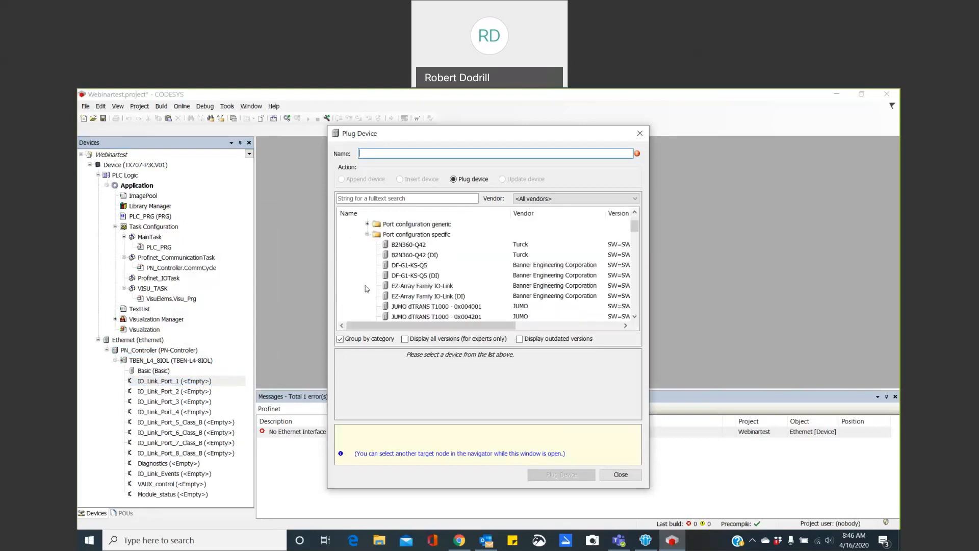
scroll(367, 288, "down", 5)
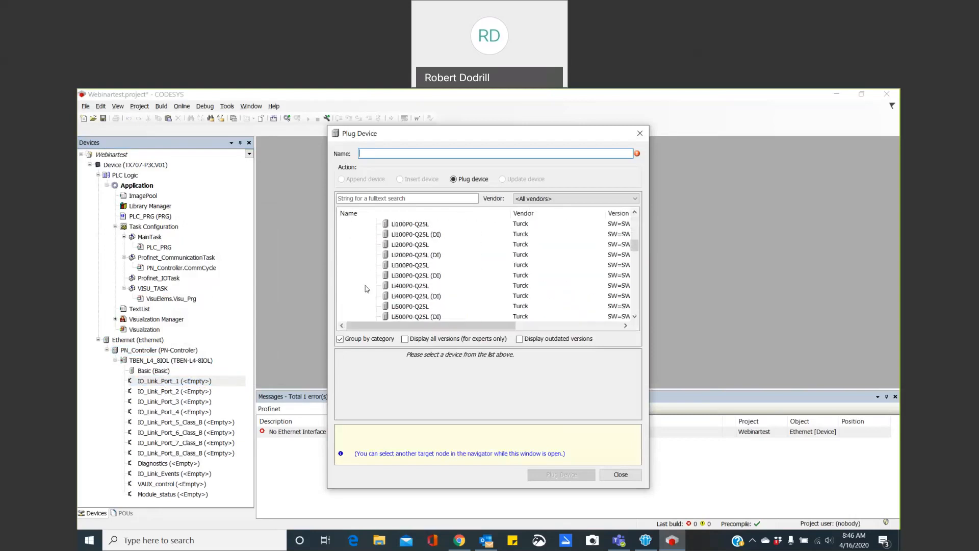
scroll(367, 289, "down", 6)
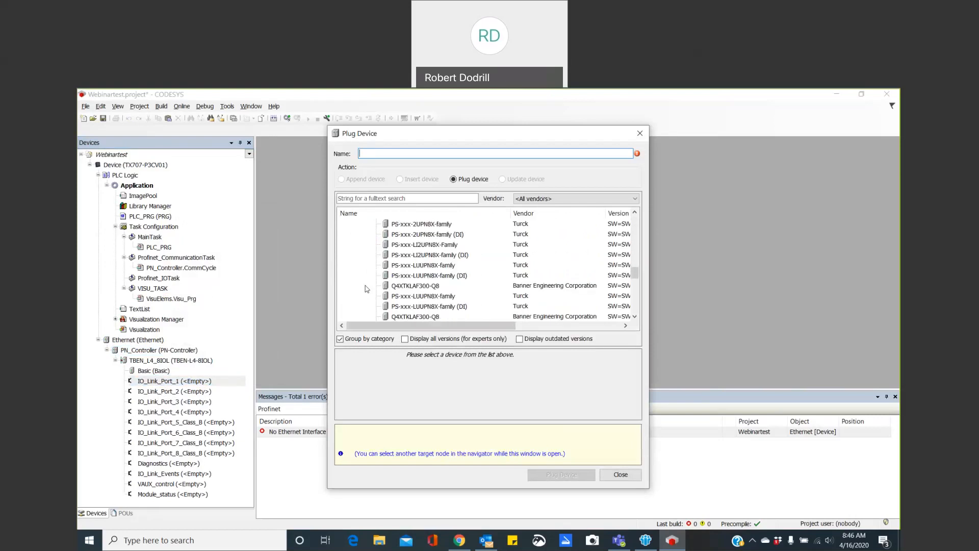
scroll(368, 288, "up", 19)
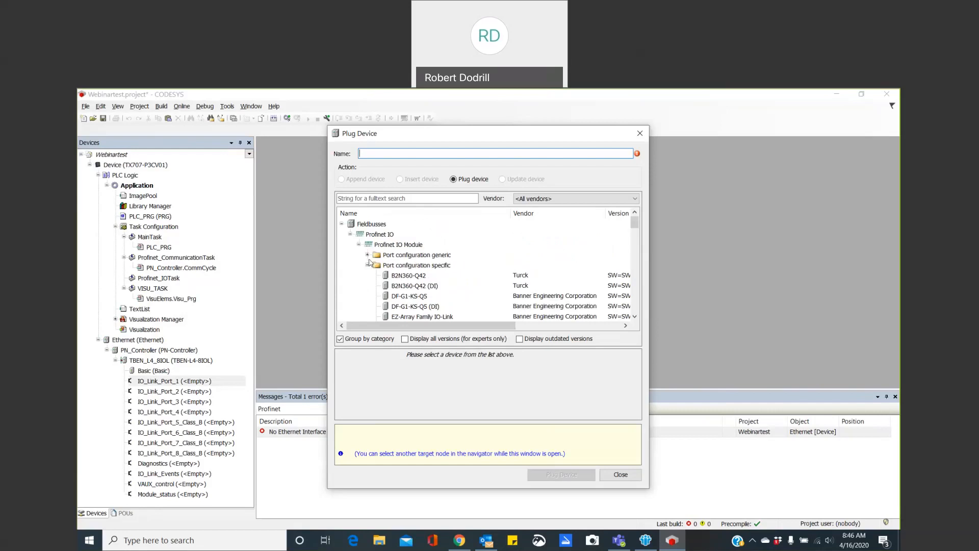
left_click(367, 255)
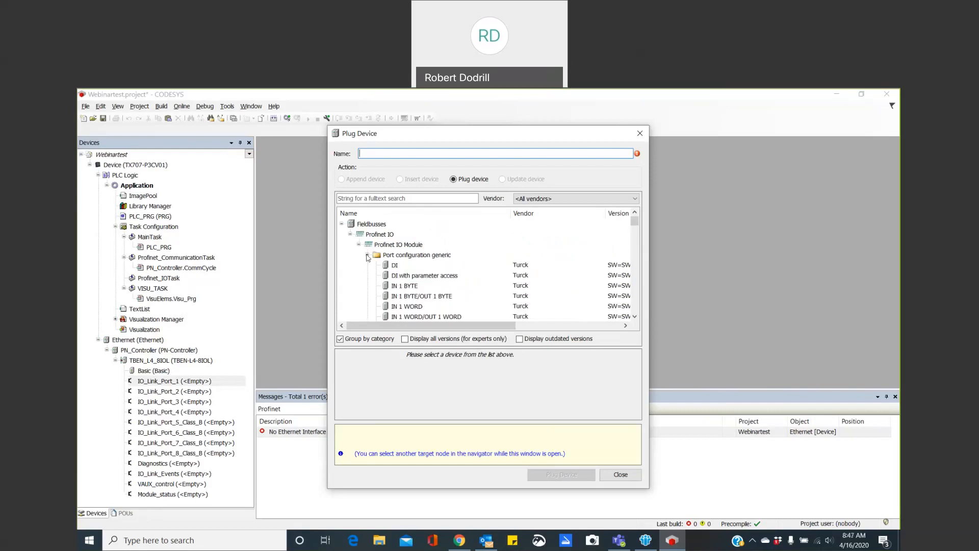
scroll(365, 280, "down", 2)
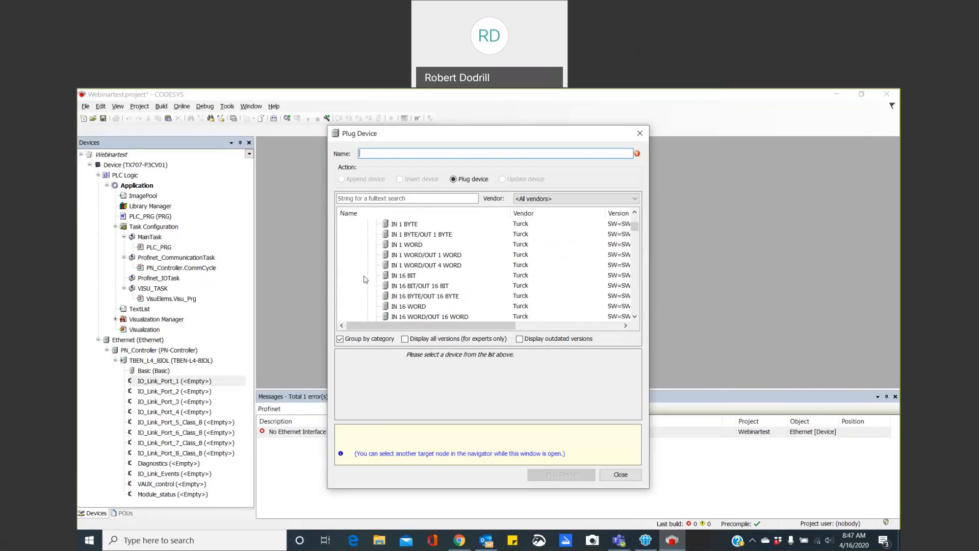
scroll(366, 279, "down", 1)
scroll(366, 279, "down", 1)
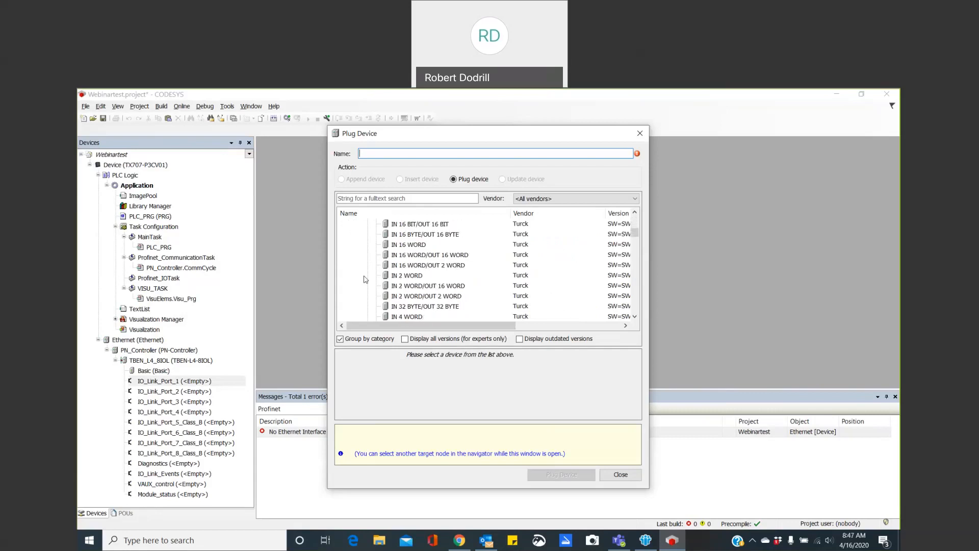
left_click(403, 276)
left_click(559, 476)
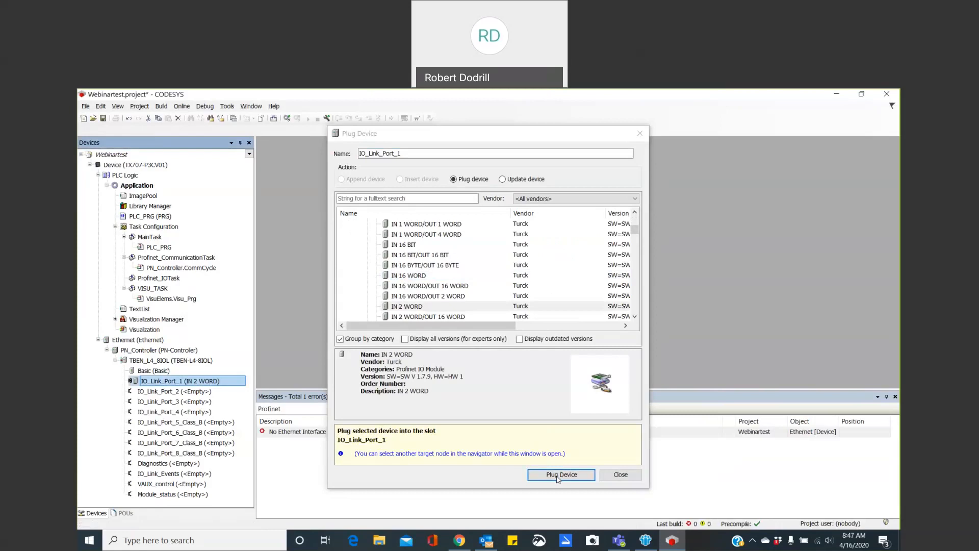
left_click(618, 474)
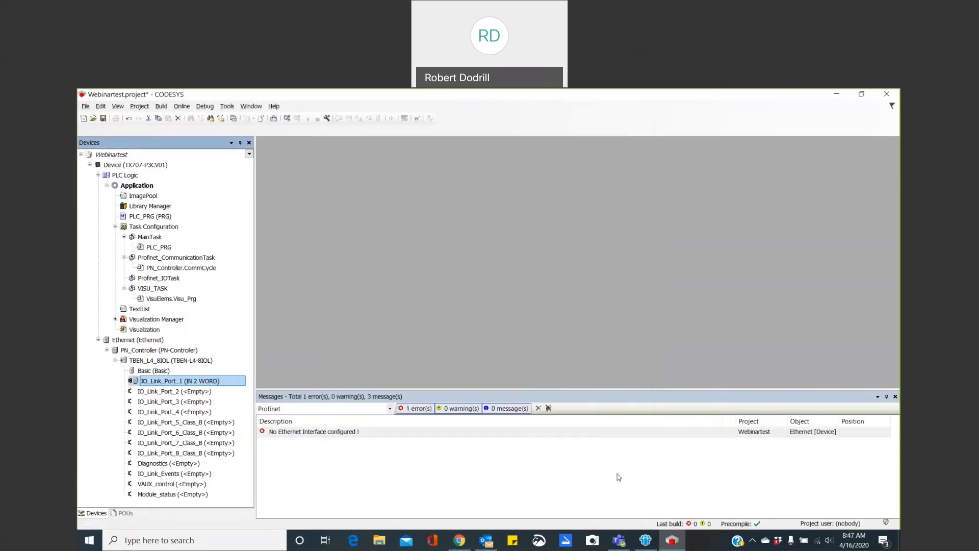
Step: Map Input data word 0 of IO_Link_Port_1 to a new variable named IOL_1 in the module's I/O mapping
double_click(172, 381)
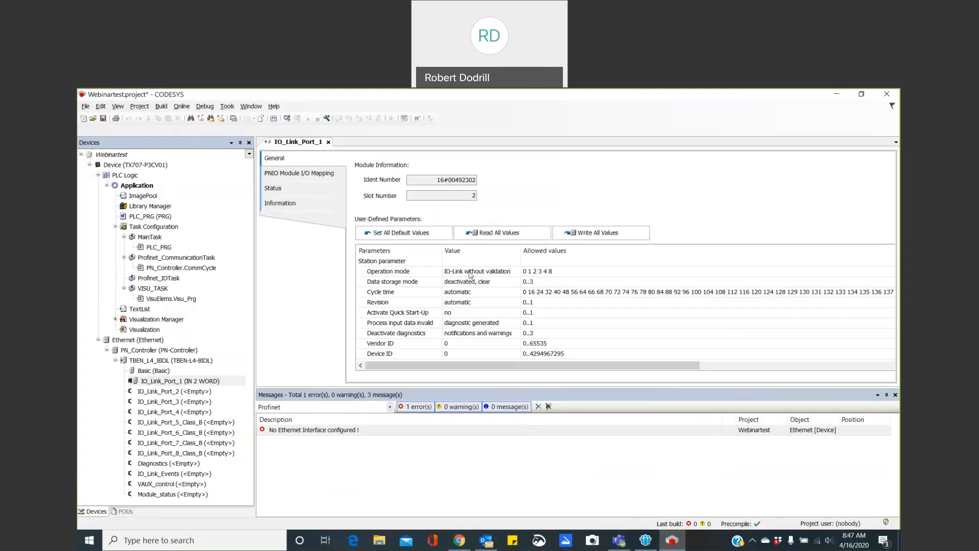
left_click(303, 176)
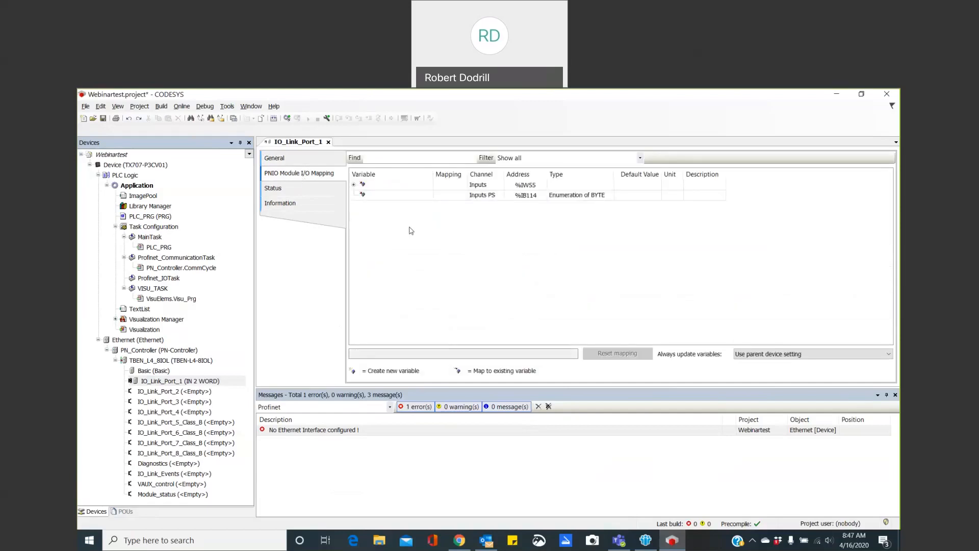
left_click(353, 186)
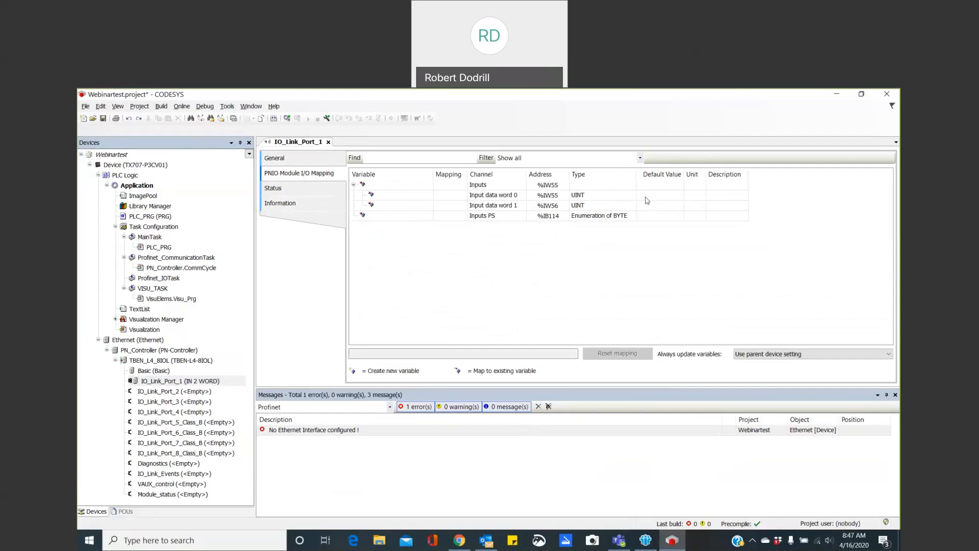
double_click(390, 196)
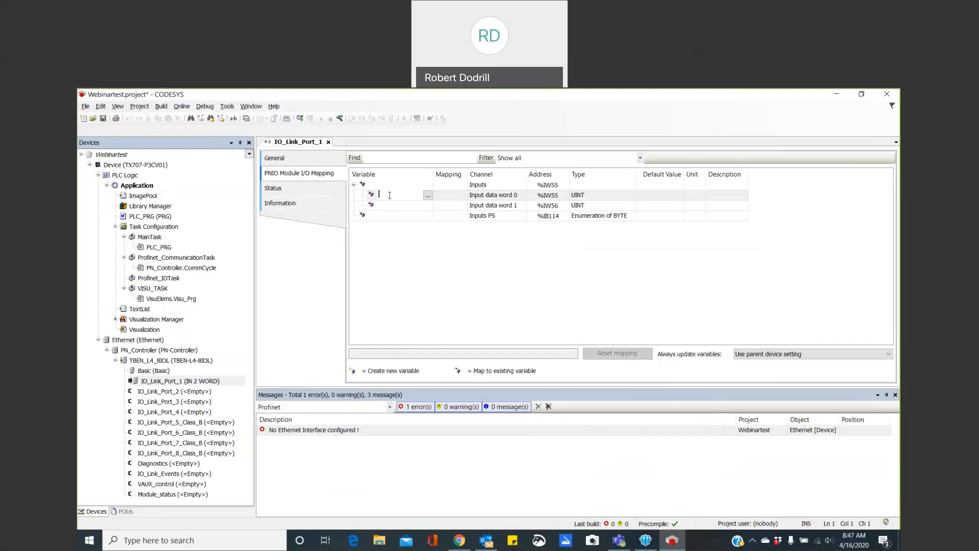
type("IOL")
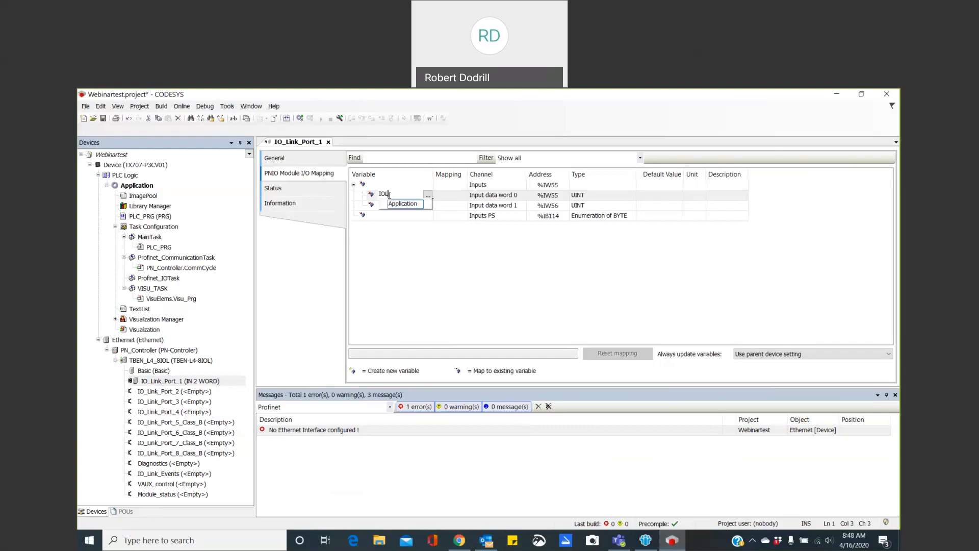
type("_1")
left_click(408, 248)
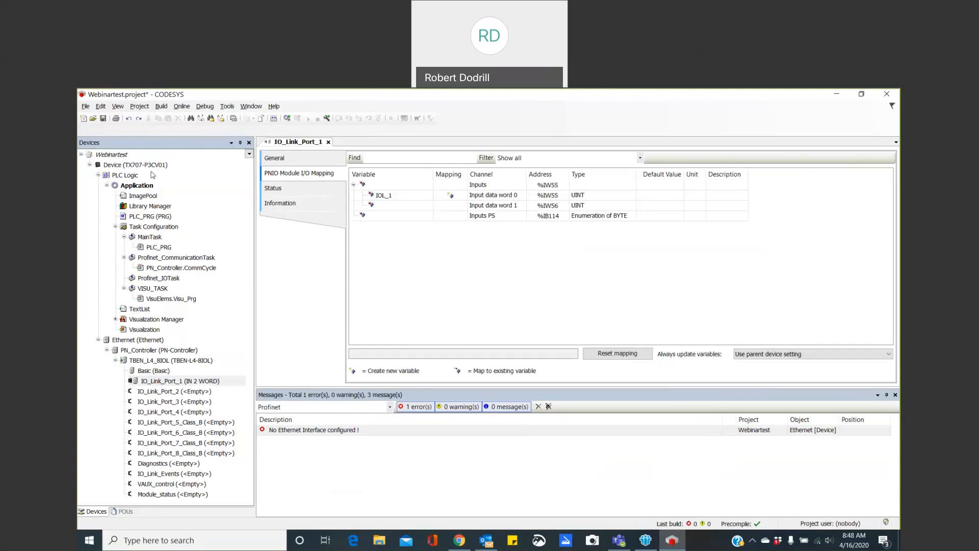
Step: Set the TX707-P3CV01 PLC settings to always update variables with Enabled 2 (always in bus cycle task), accepting the download warning
left_click(140, 165)
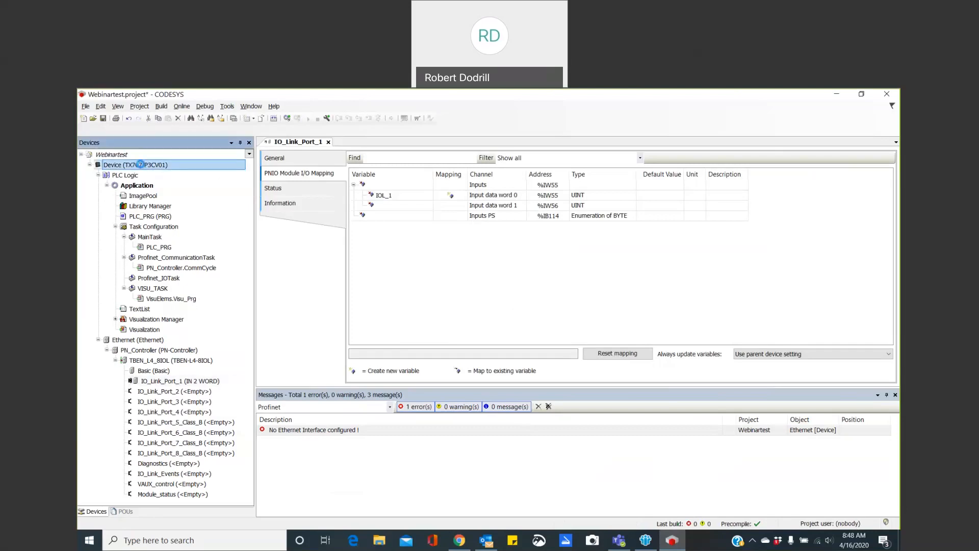
double_click(140, 165)
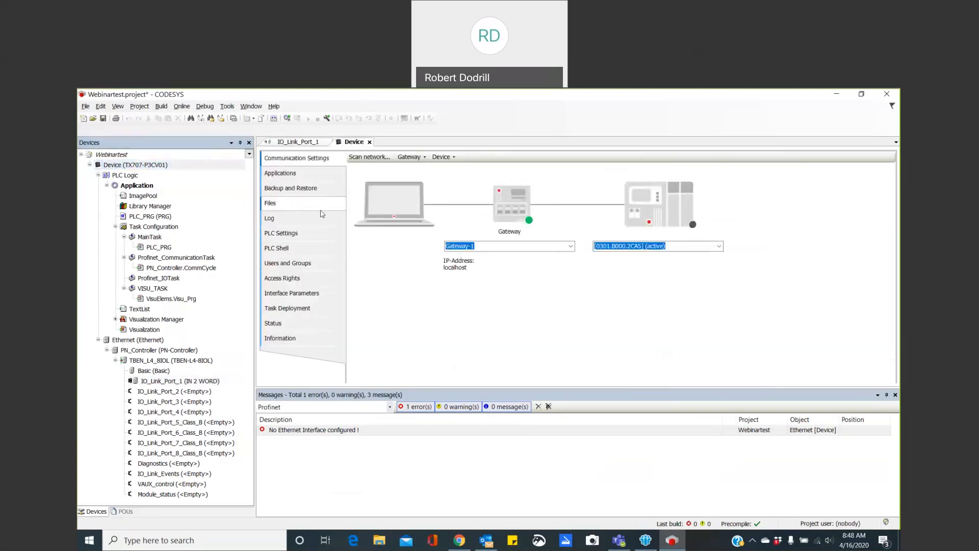
left_click(302, 232)
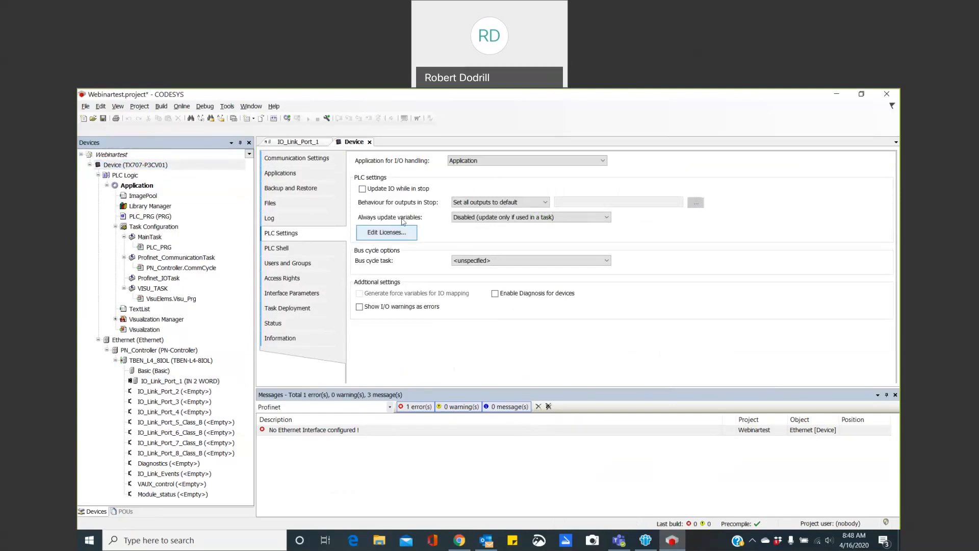
left_click(607, 219)
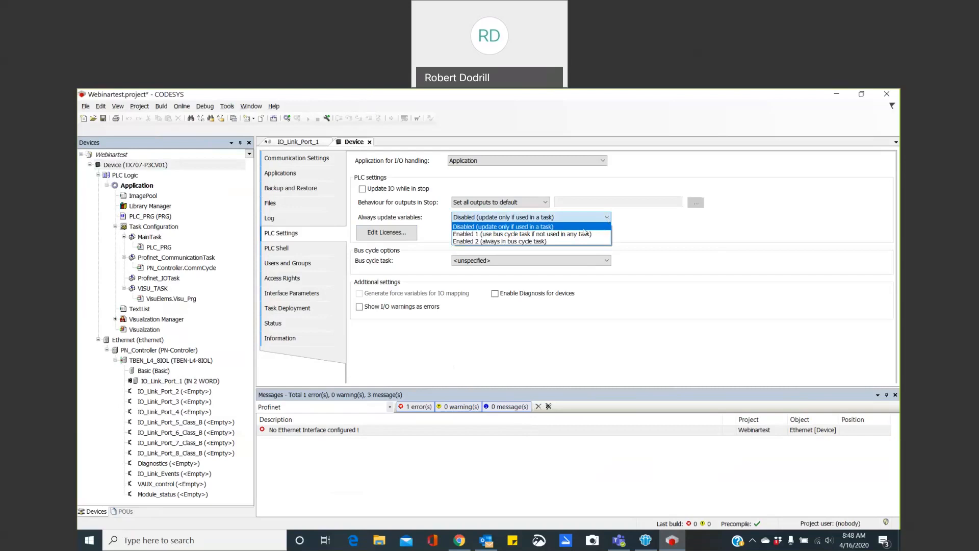
left_click(556, 242)
left_click(533, 358)
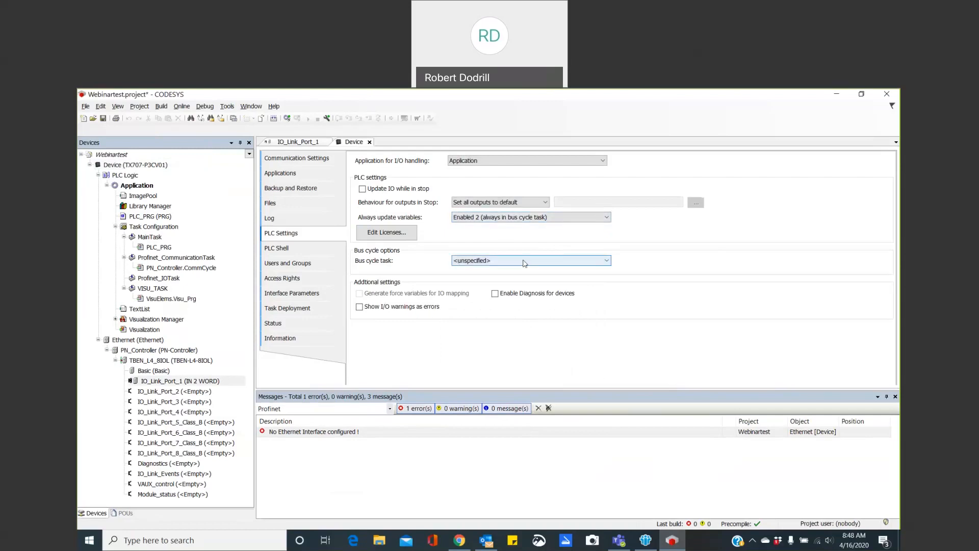
Step: Set the bus cycle task to MainTask in the device's PLC settings and accept the download warning
left_click(607, 261)
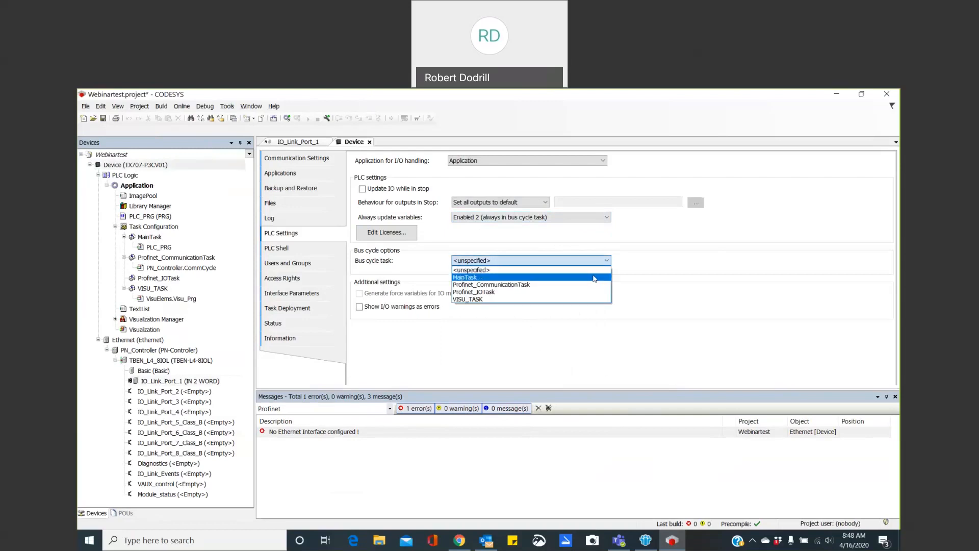
left_click(595, 278)
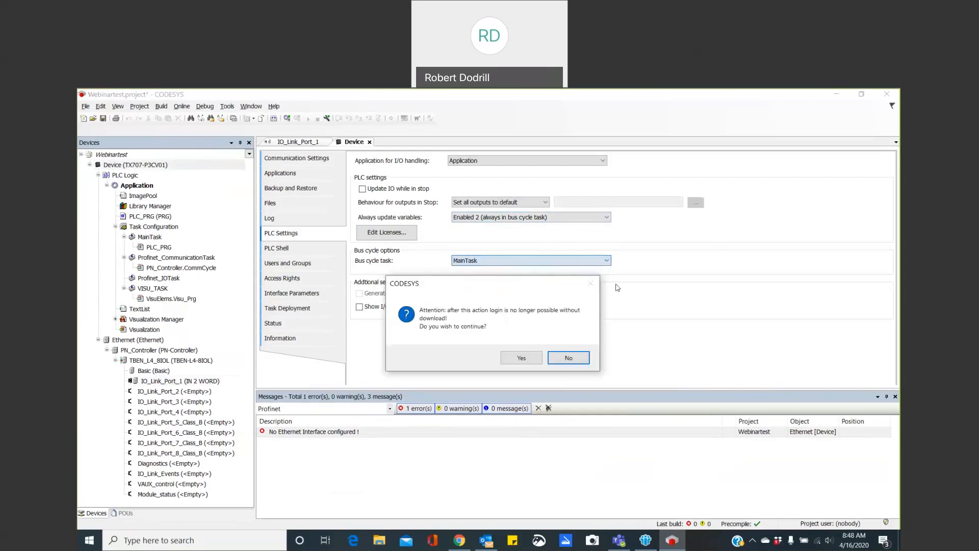
left_click(521, 358)
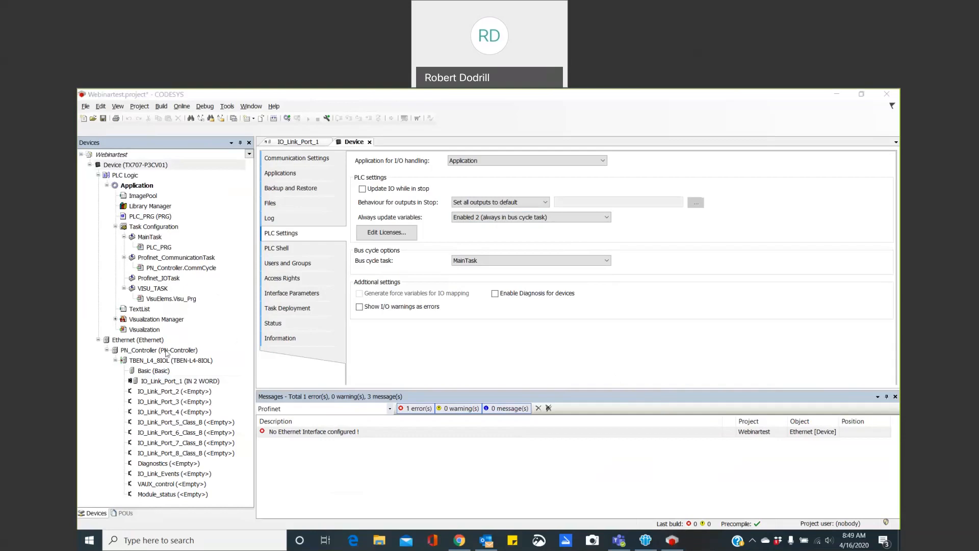
Step: Set the cyclic interval of the Profinet_IOTask to t#4ms
double_click(149, 280)
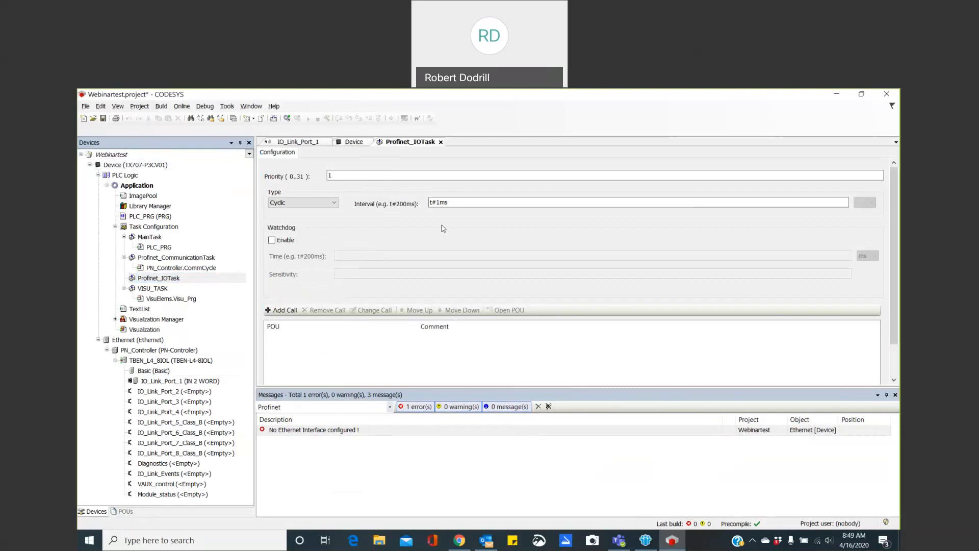
left_click(441, 203)
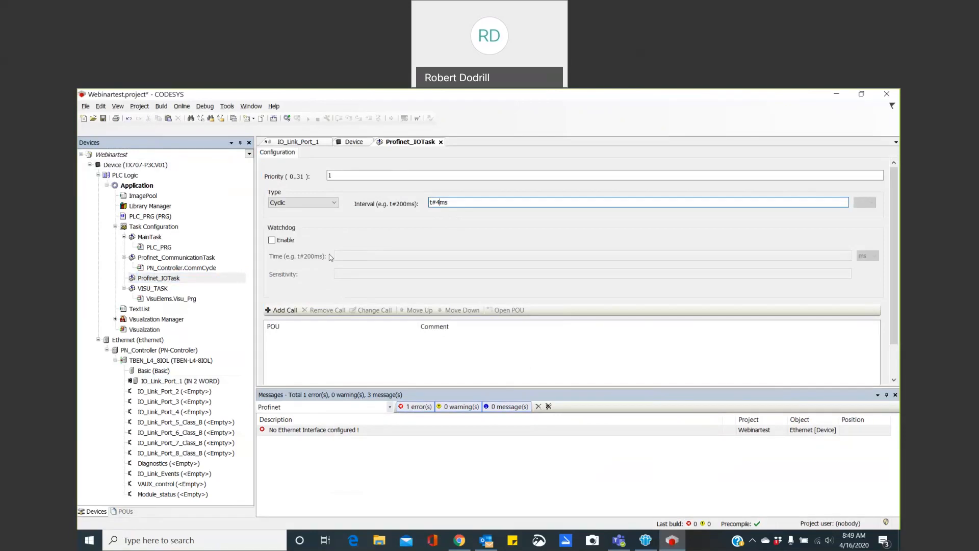
Step: Open the general settings of the Ethernet adapter and of the PN_Controller to examine their IP parameters
left_click(153, 341)
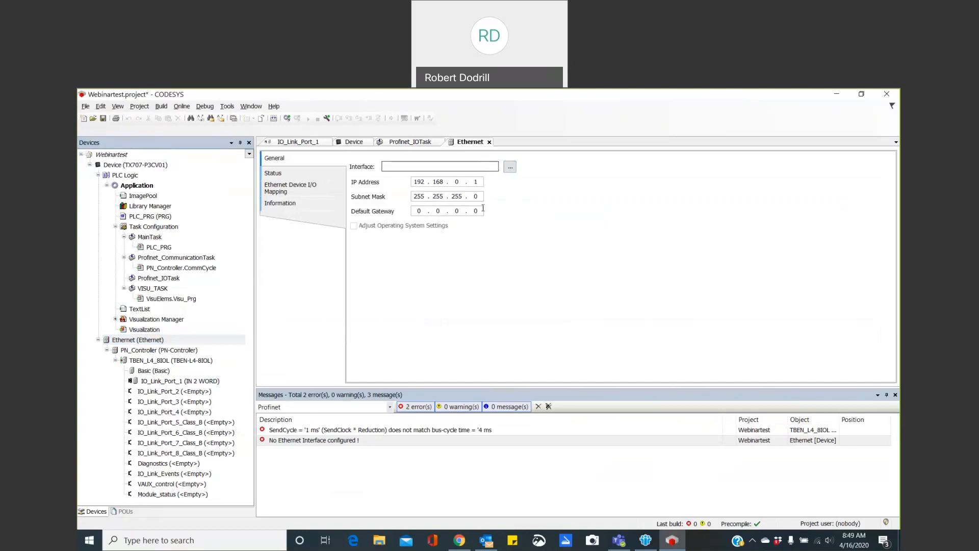
left_click(184, 351)
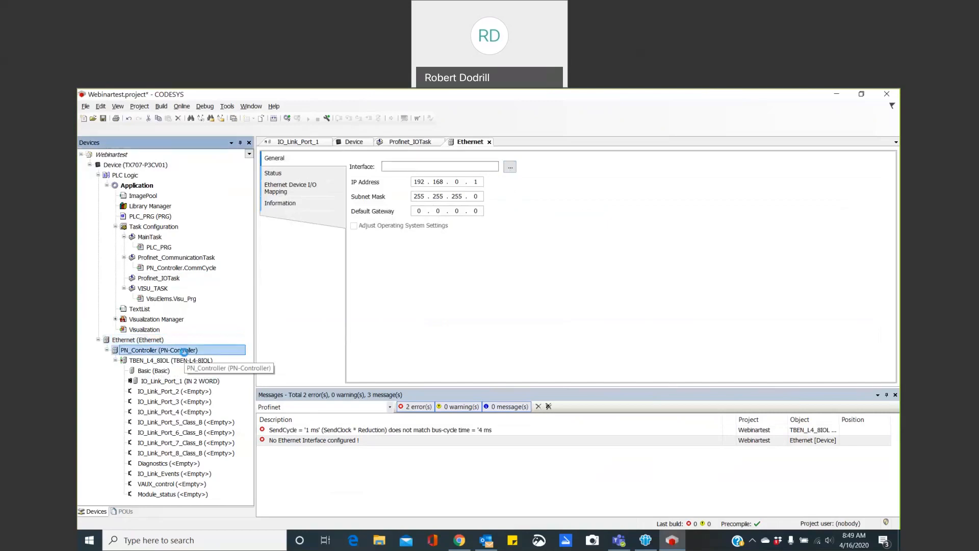
double_click(185, 351)
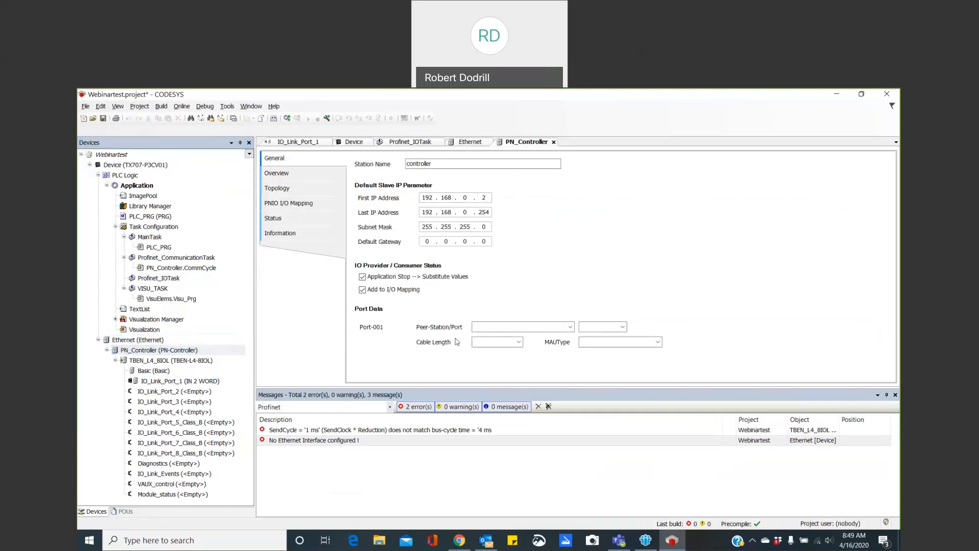